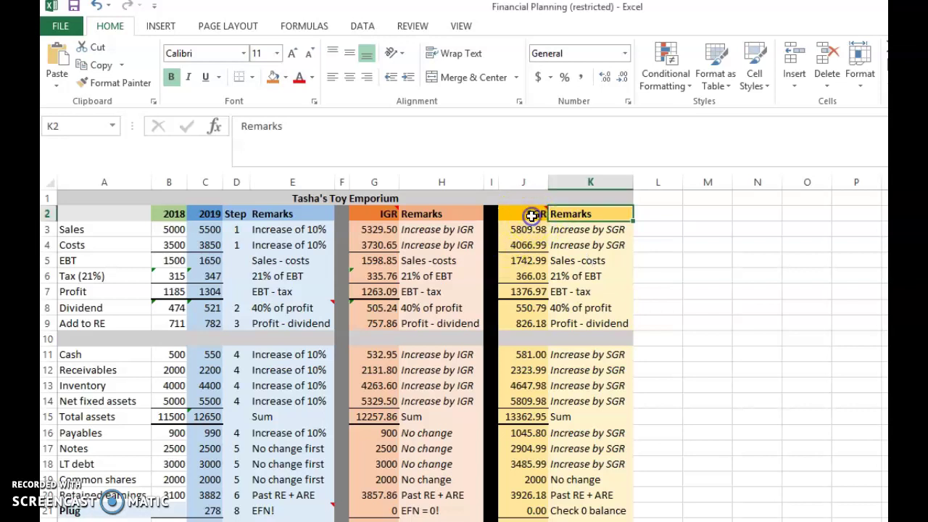
# Show the SGR-projected Sales formula in J3 and check the 16.2% sustainable growth rate slide in PowerPoint
pyautogui.click(535, 213)
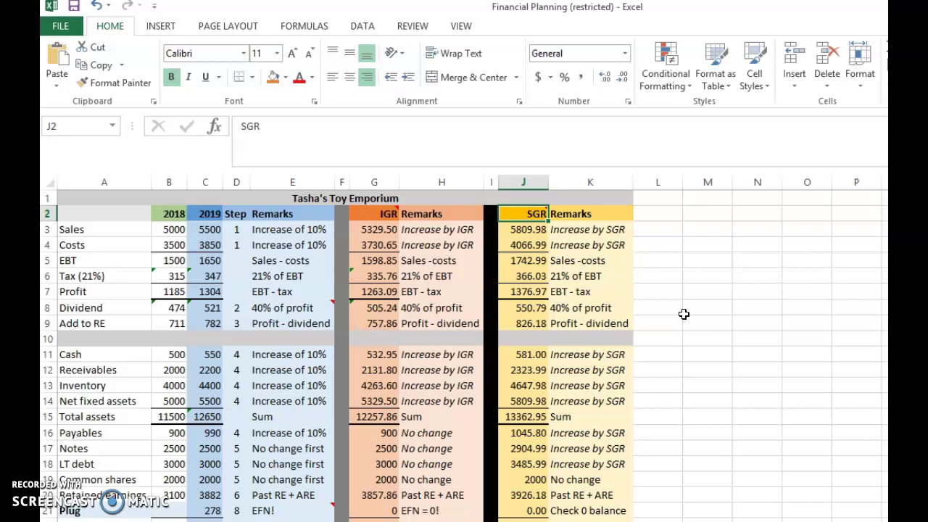
pyautogui.click(301, 198)
pyautogui.click(537, 229)
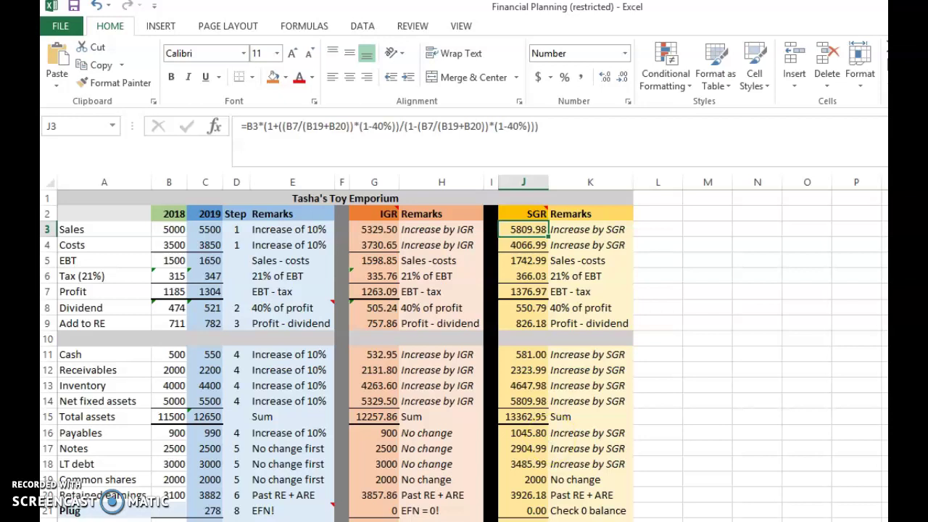
pyautogui.hotkey('alt', 'Tab')
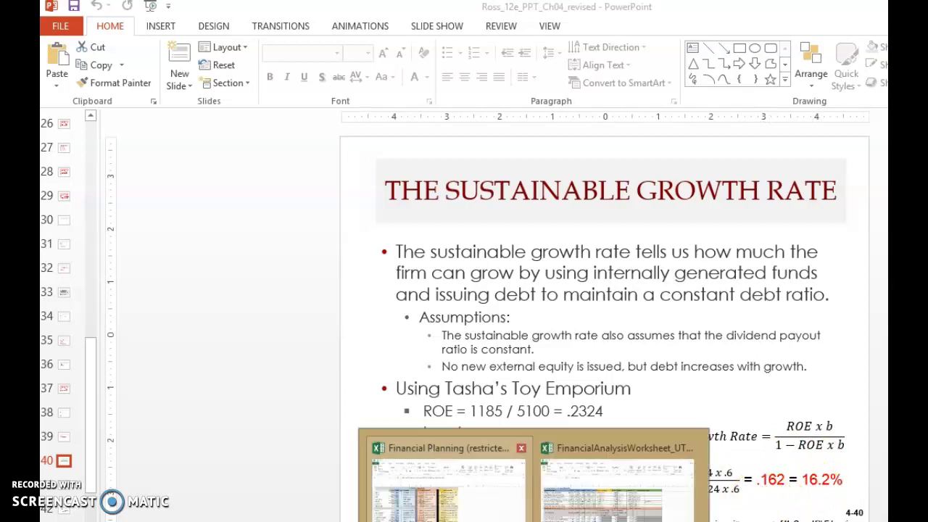
pyautogui.click(445, 471)
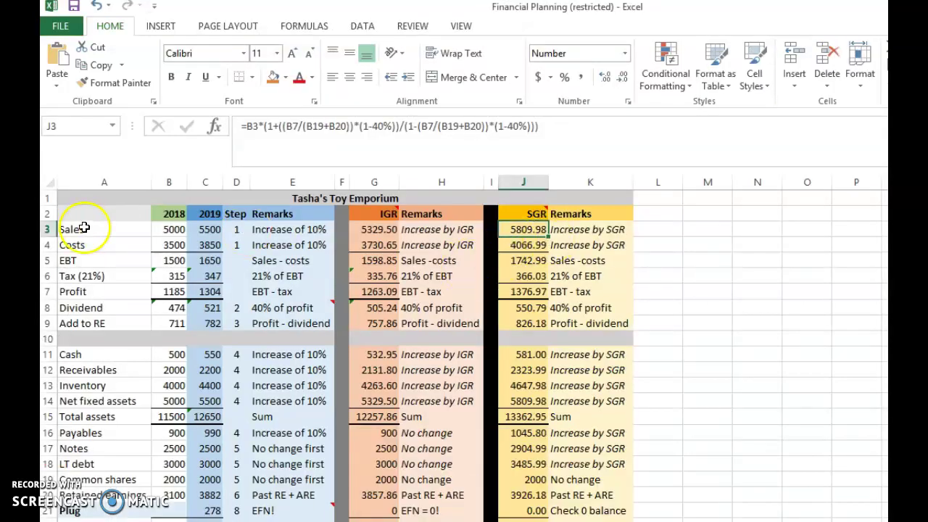
# Compare the SGR Sales formula with the 2018 Sales value of 5000
pyautogui.hotkey('ctrl', 'c')
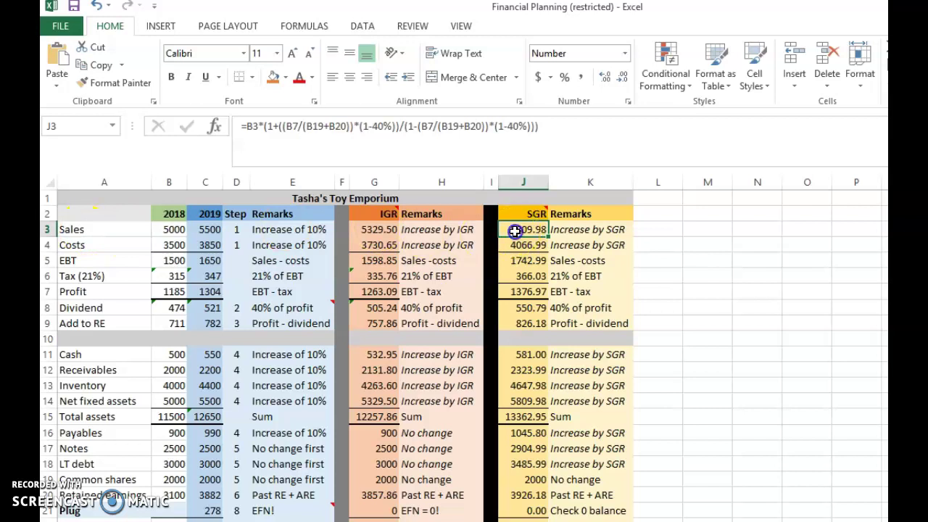
pyautogui.click(171, 229)
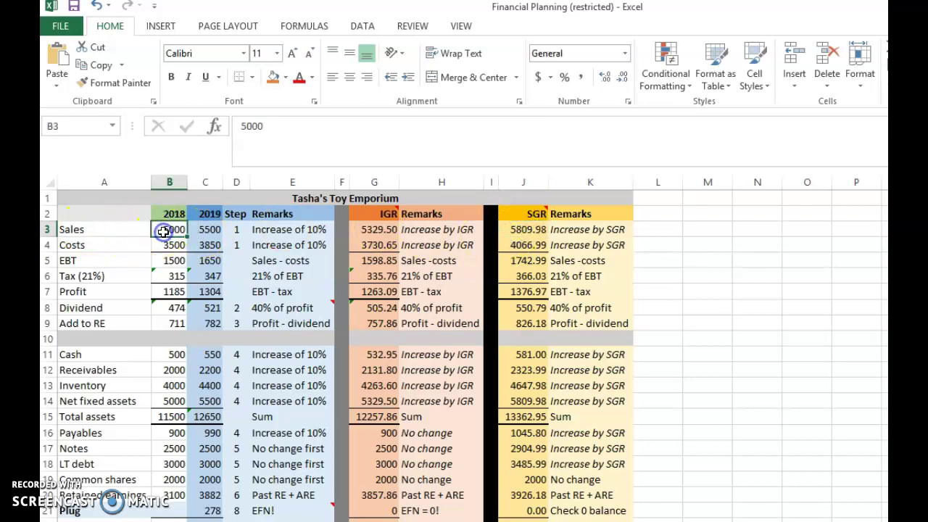
pyautogui.click(514, 231)
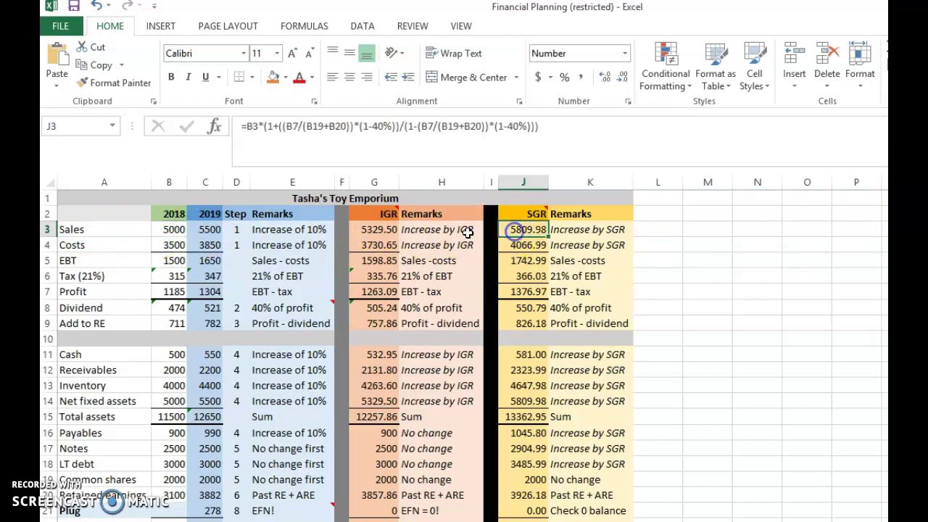
pyautogui.click(170, 230)
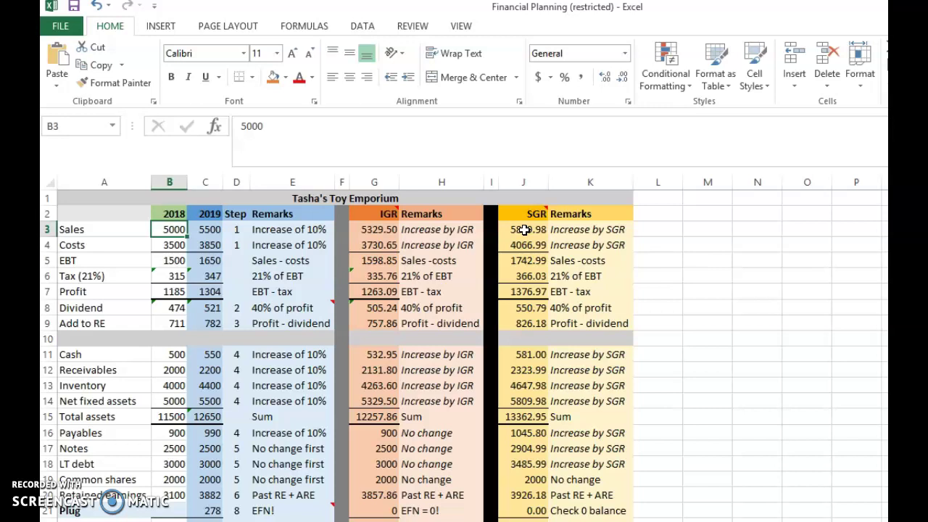
pyautogui.click(523, 230)
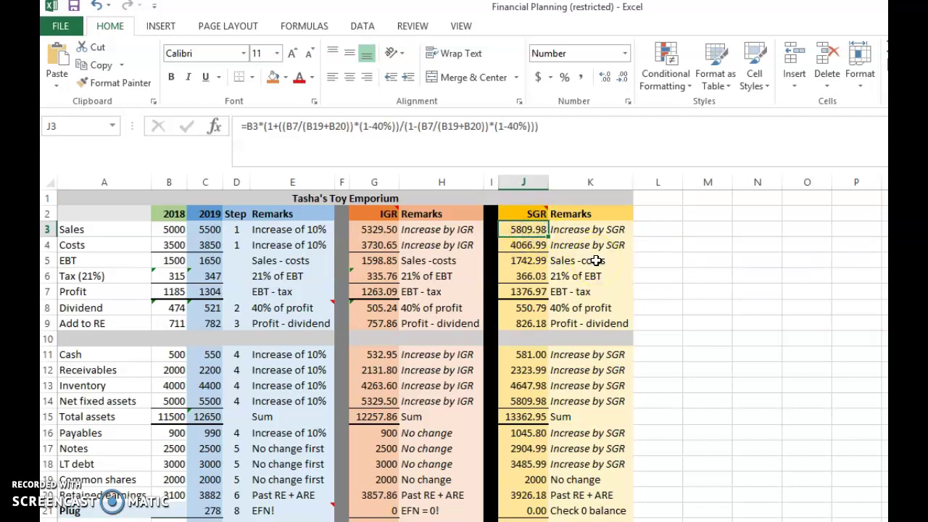
# Inspect the SGR Costs, Profit (=J5-J6), 40% Dividend and Add to RE formulas
pyautogui.click(534, 246)
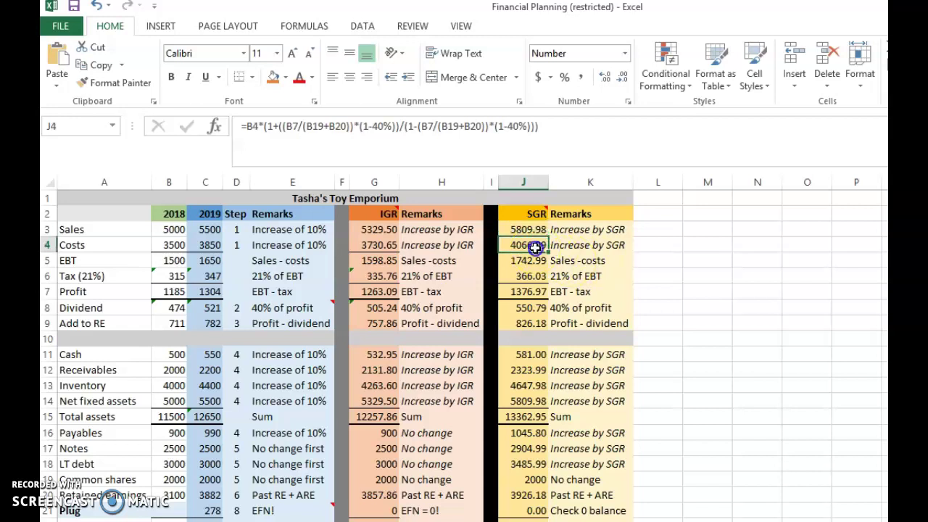
pyautogui.click(596, 244)
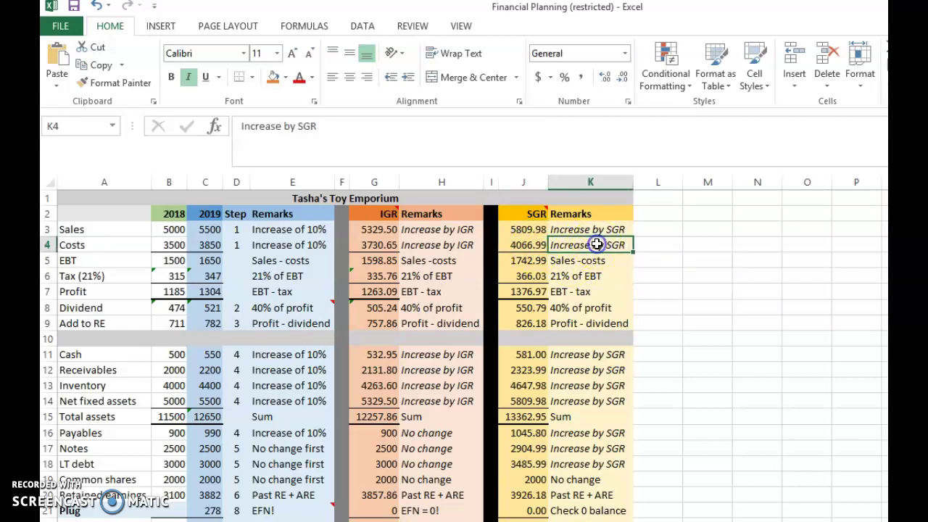
pyautogui.click(531, 292)
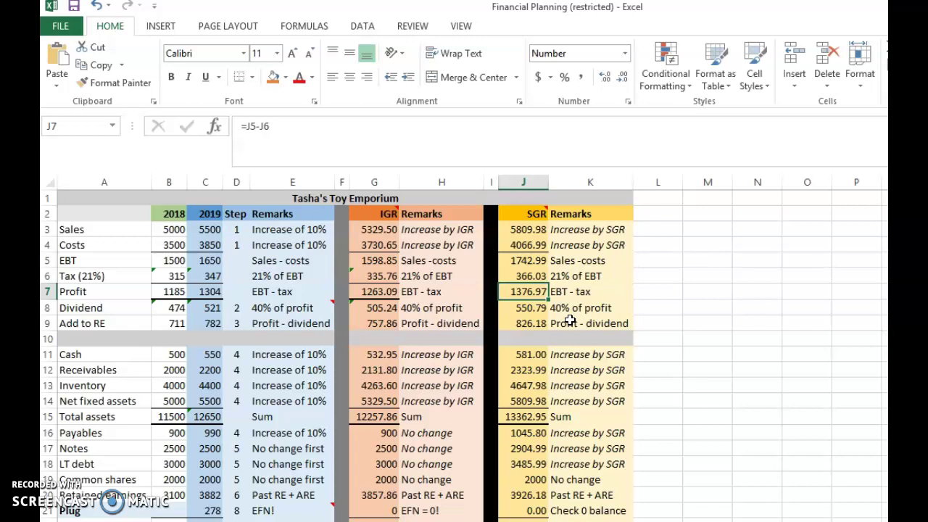
pyautogui.click(531, 306)
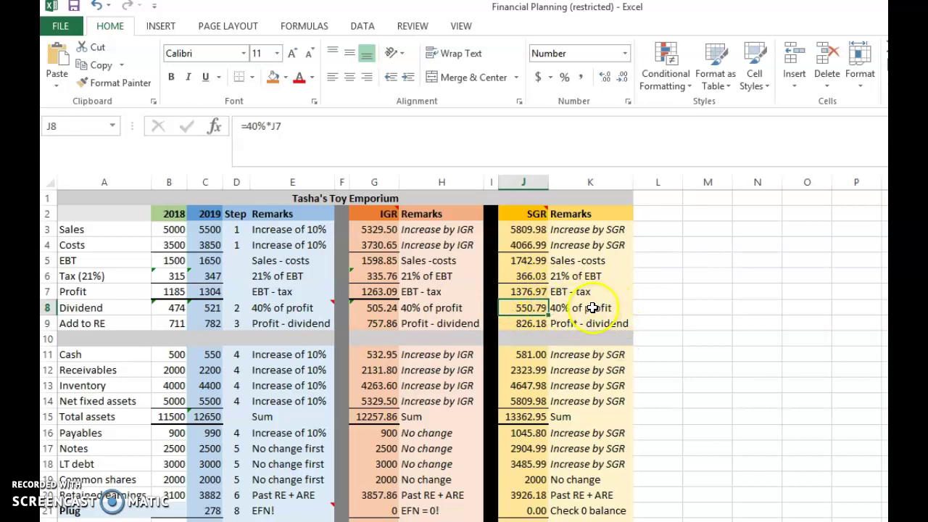
pyautogui.click(519, 325)
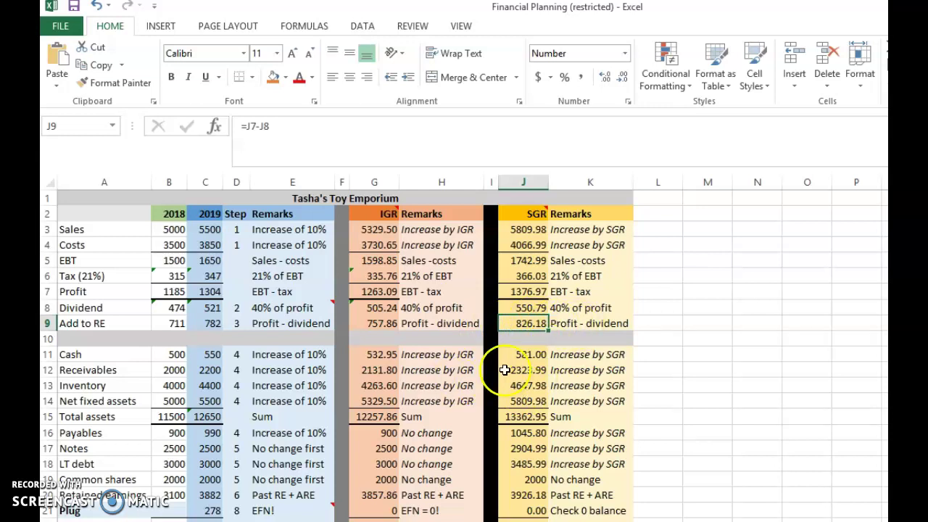
pyautogui.moveTo(528, 354); pyautogui.dragTo(524, 404)
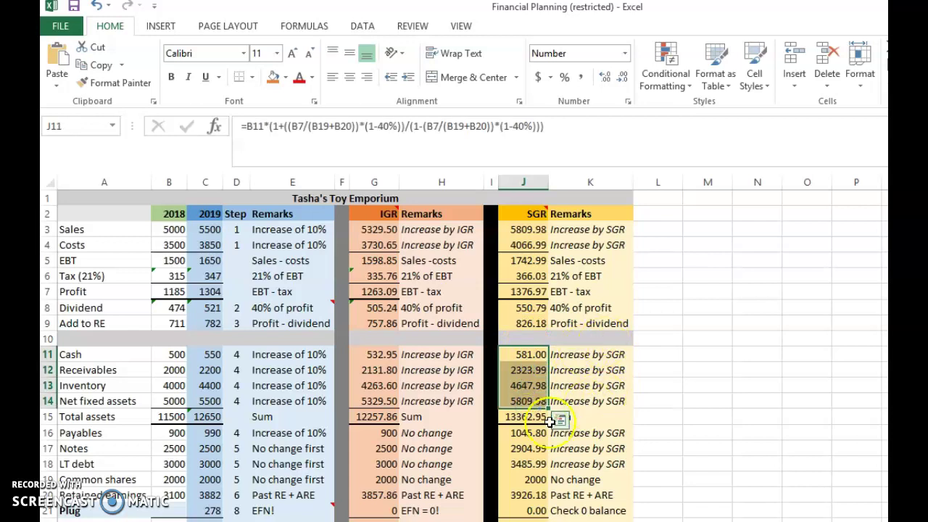
pyautogui.click(529, 419)
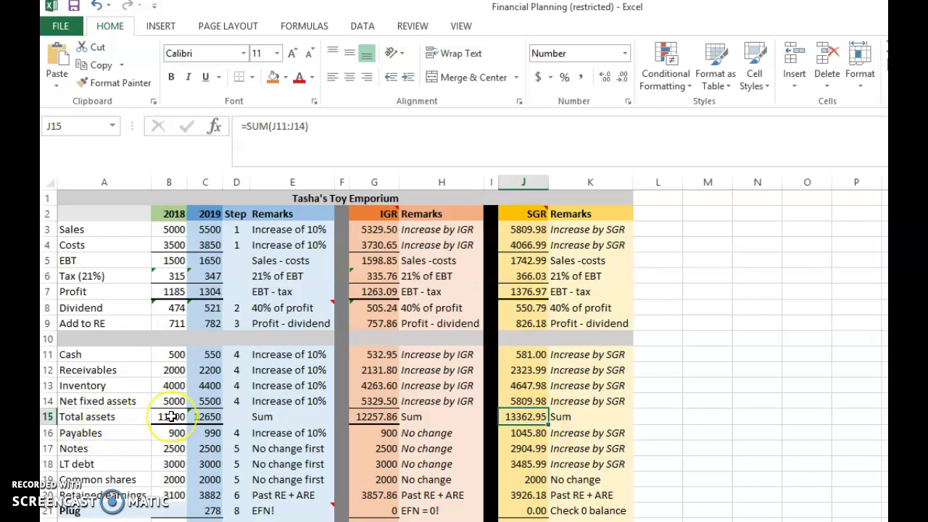
pyautogui.click(530, 432)
pyautogui.moveTo(530, 433); pyautogui.dragTo(533, 464)
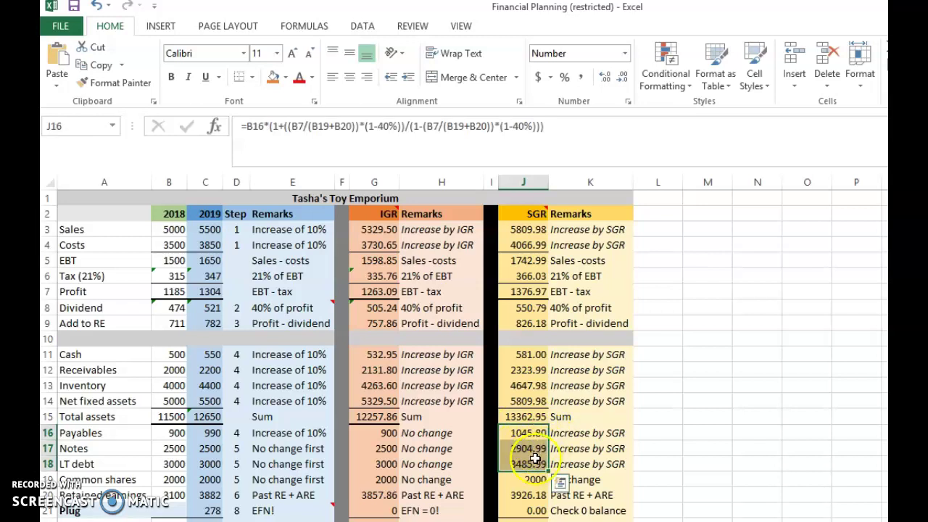
pyautogui.click(527, 479)
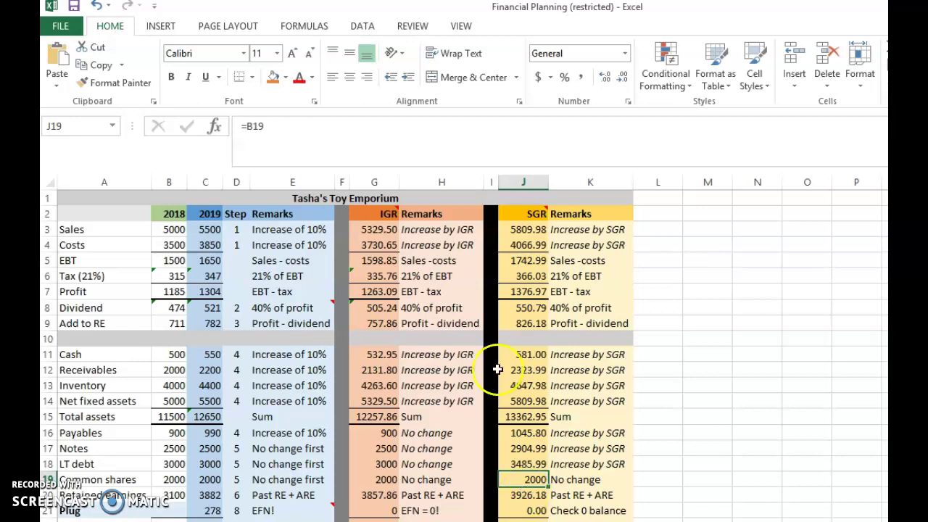
pyautogui.click(535, 323)
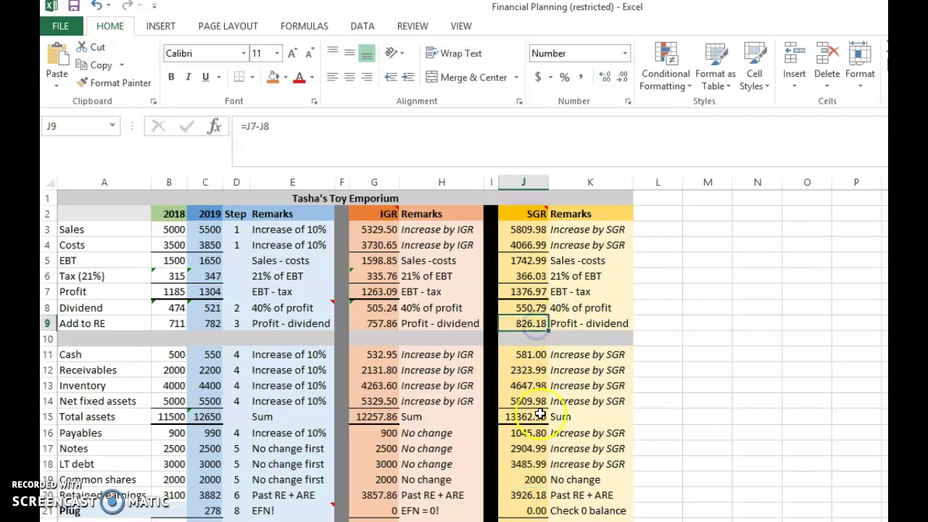
pyautogui.click(526, 434)
pyautogui.moveTo(526, 434); pyautogui.dragTo(533, 464)
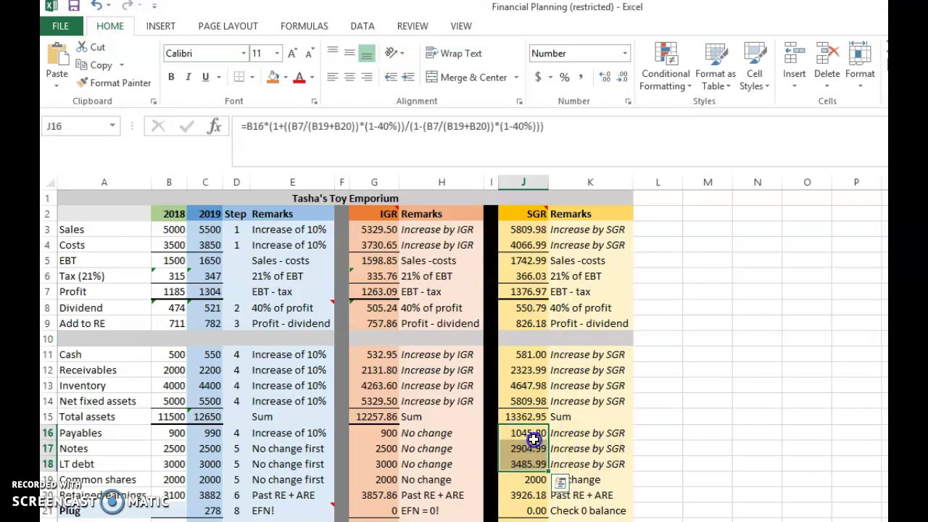
pyautogui.click(534, 436)
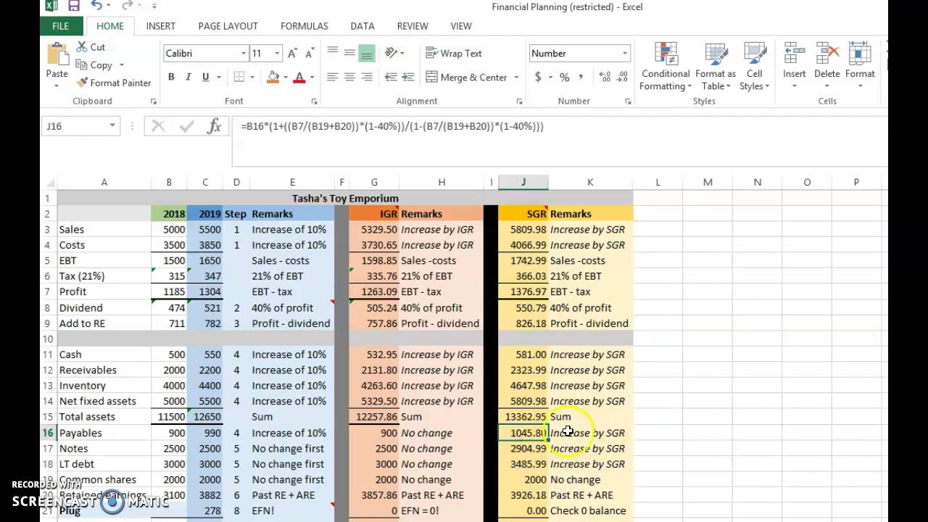
pyautogui.click(588, 432)
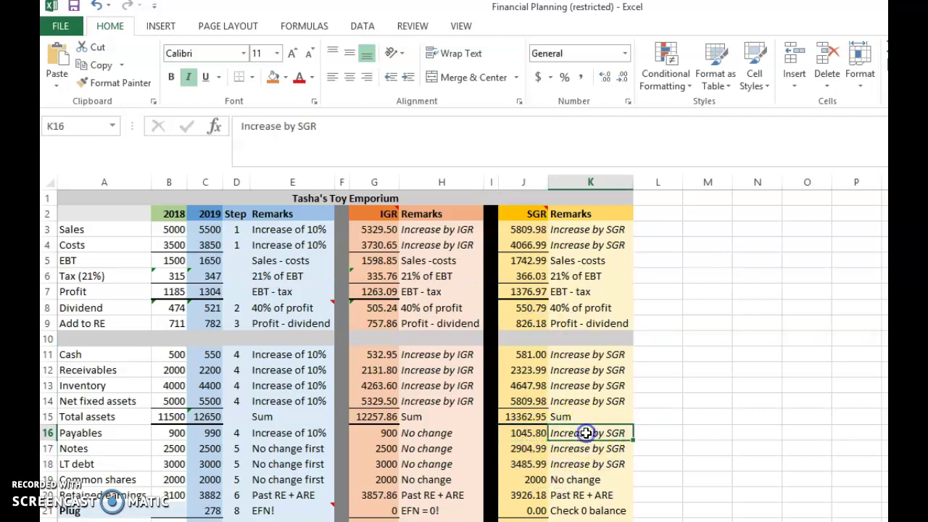
pyautogui.click(529, 434)
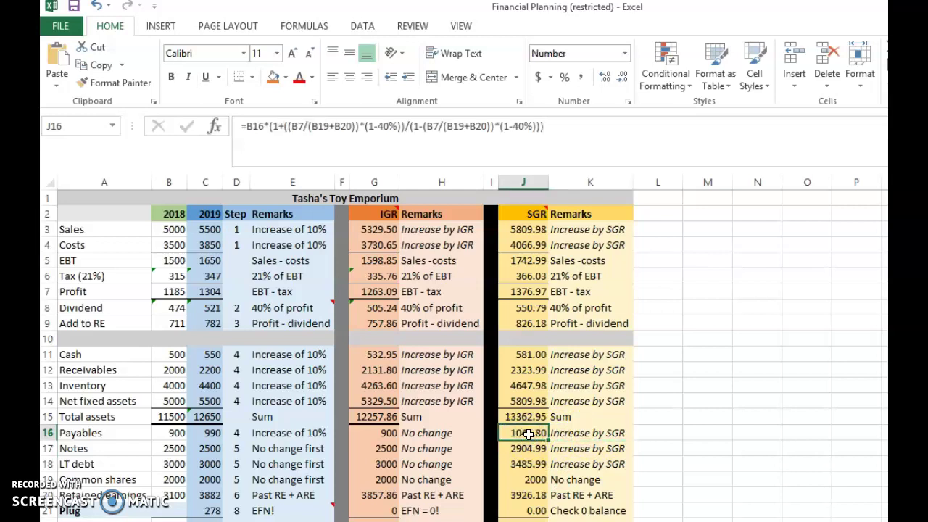
pyautogui.click(528, 445)
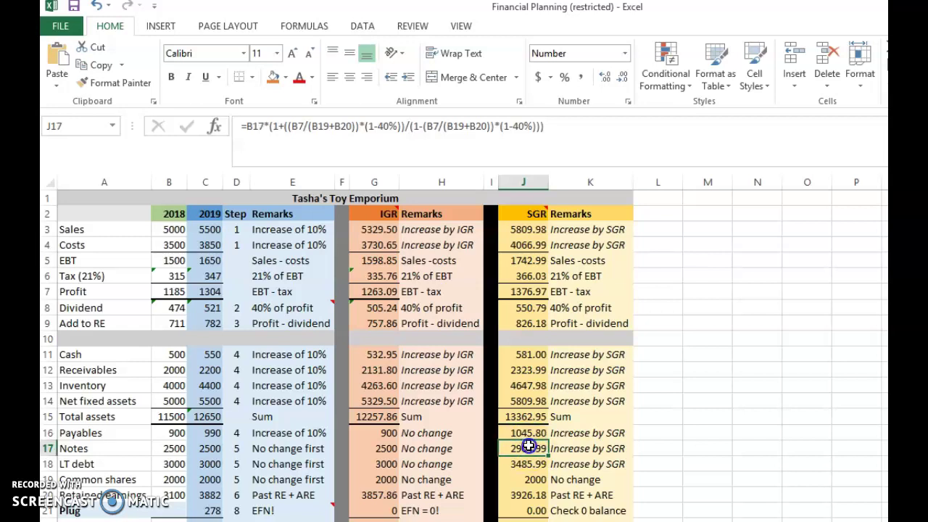
pyautogui.click(525, 465)
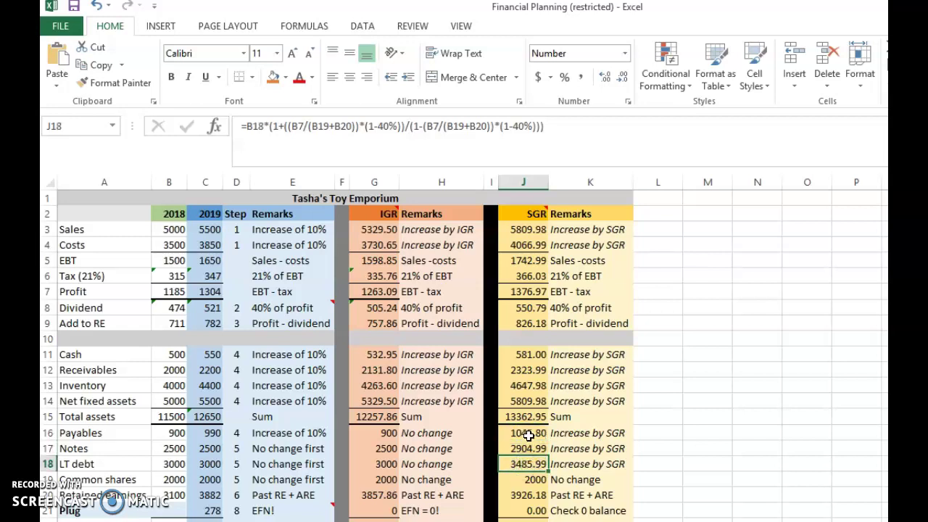
pyautogui.click(528, 433)
pyautogui.click(529, 448)
pyautogui.click(524, 464)
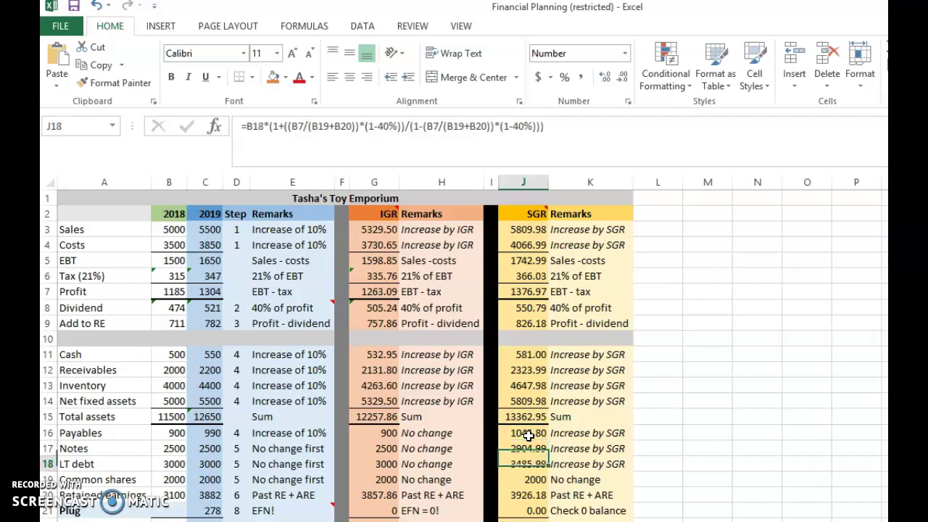
pyautogui.click(174, 433)
pyautogui.click(514, 435)
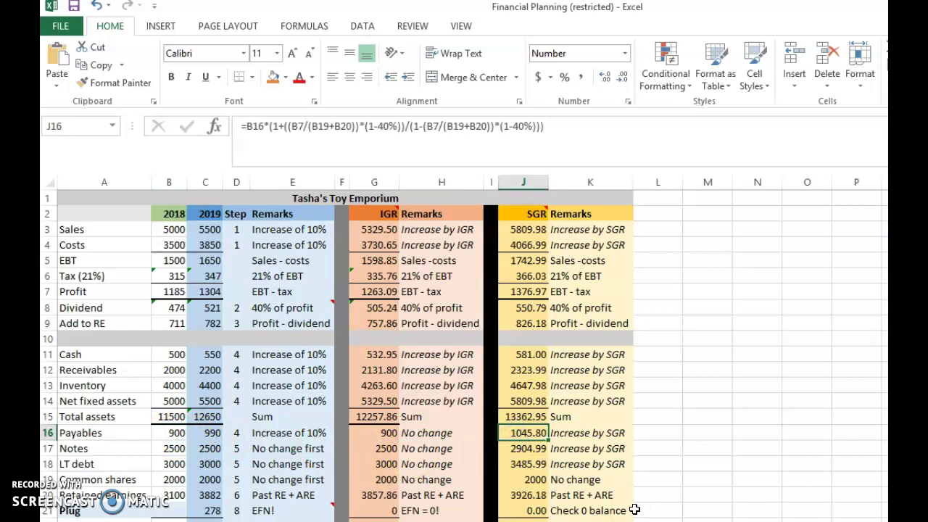
pyautogui.click(175, 433)
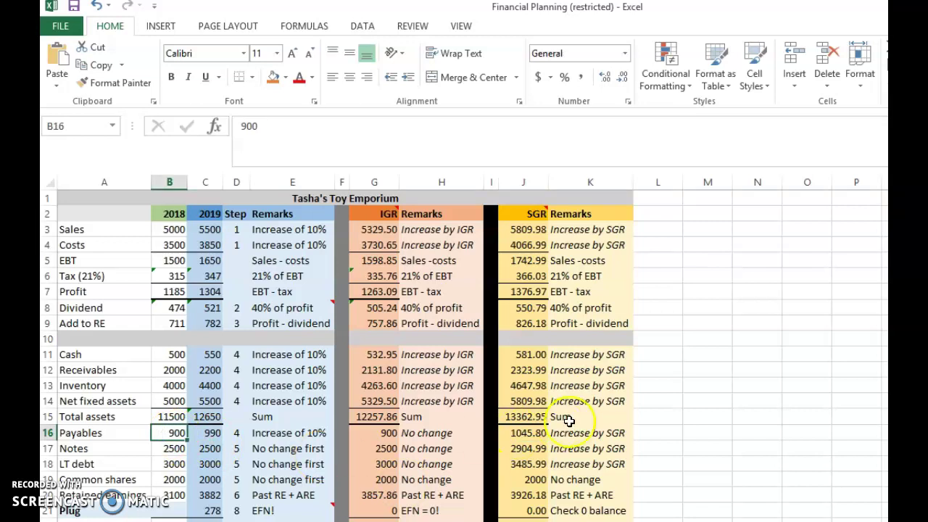
pyautogui.moveTo(532, 433); pyautogui.dragTo(694, 455)
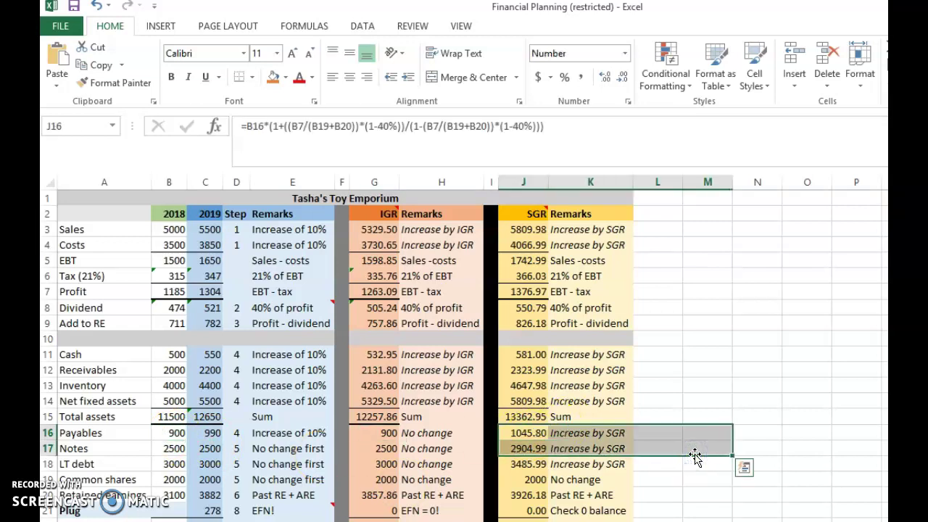
pyautogui.click(539, 434)
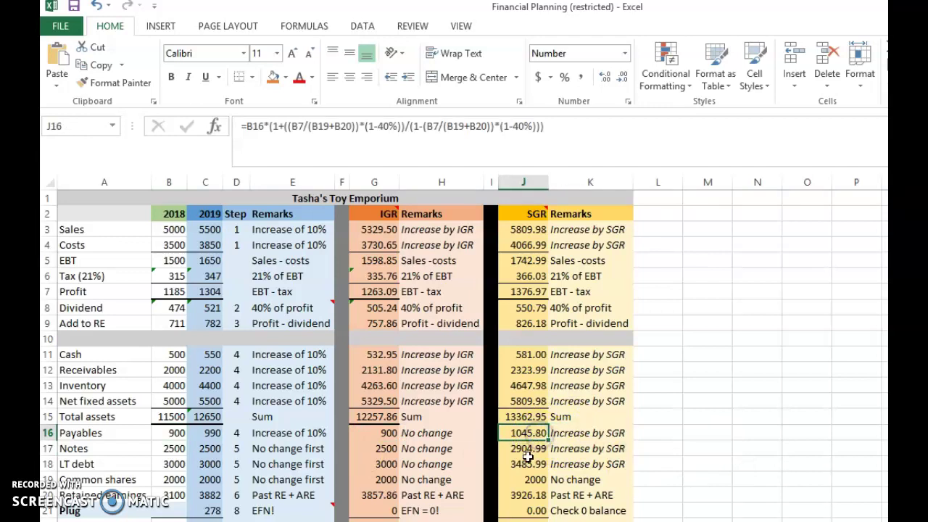
pyautogui.moveTo(526, 443); pyautogui.dragTo(526, 459)
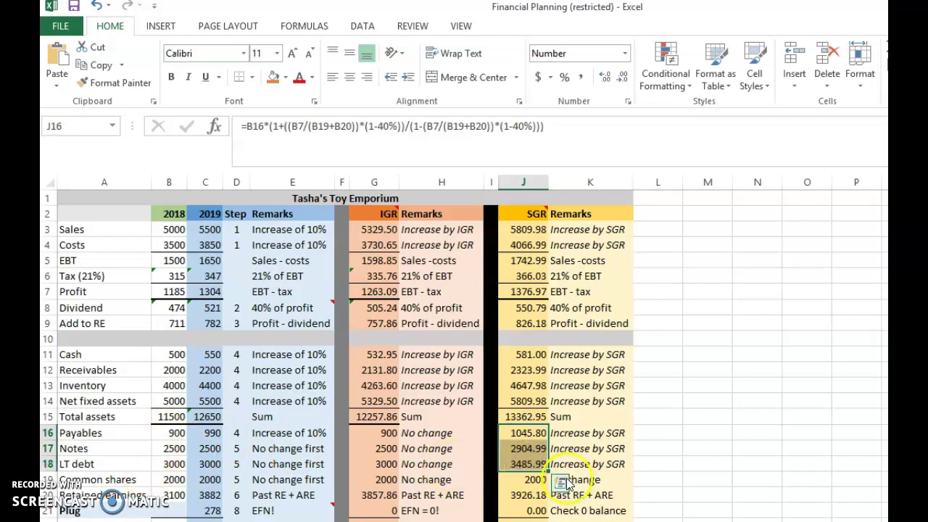
pyautogui.click(525, 481)
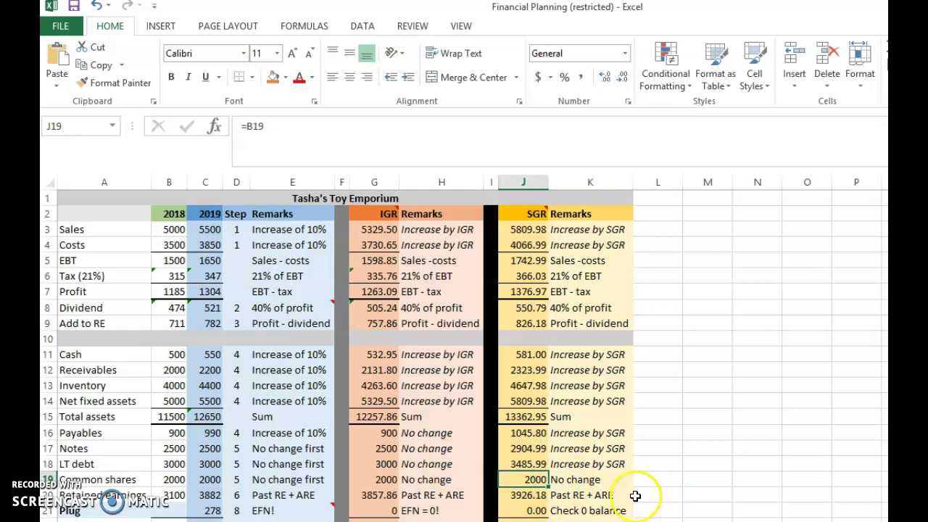
pyautogui.click(596, 480)
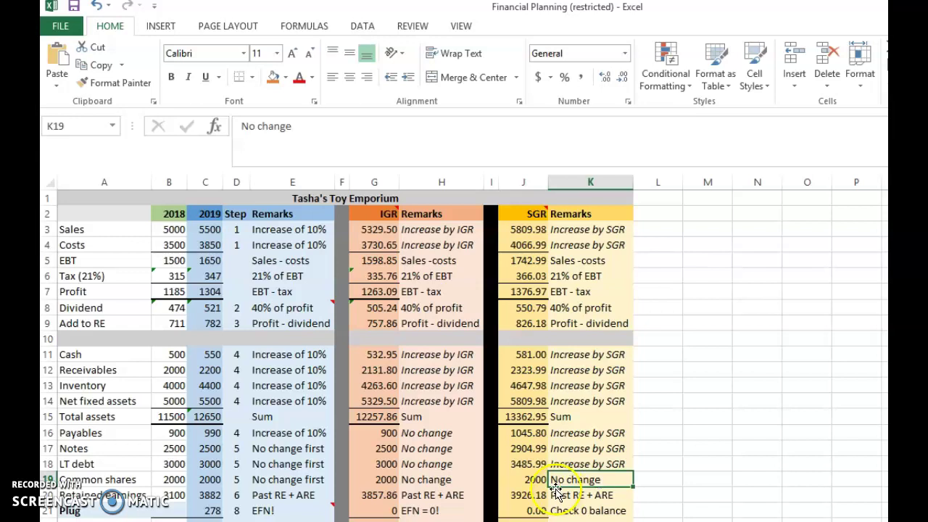
pyautogui.click(112, 496)
pyautogui.click(515, 494)
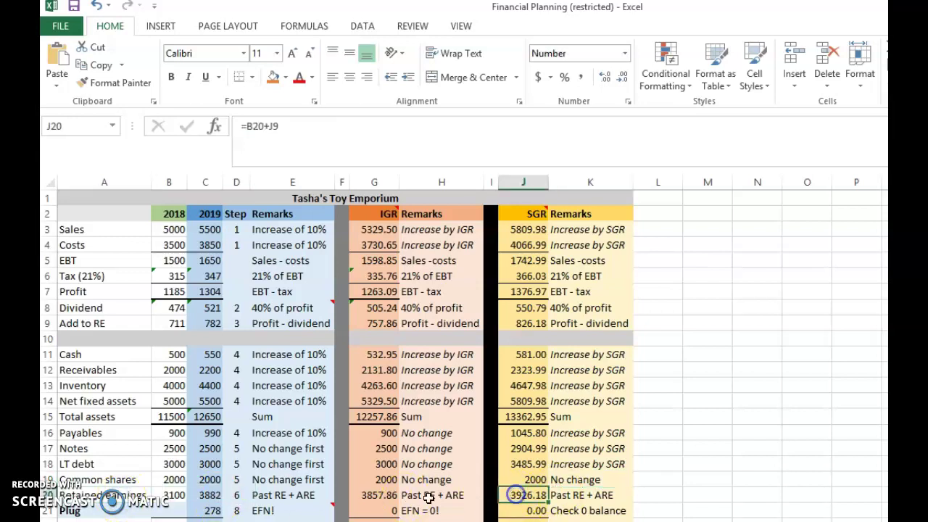
pyautogui.click(171, 495)
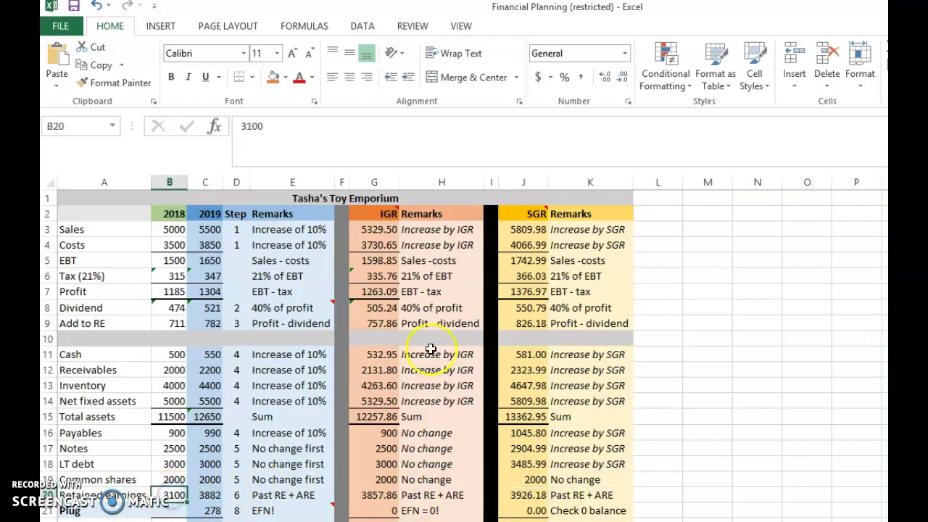
pyautogui.click(545, 327)
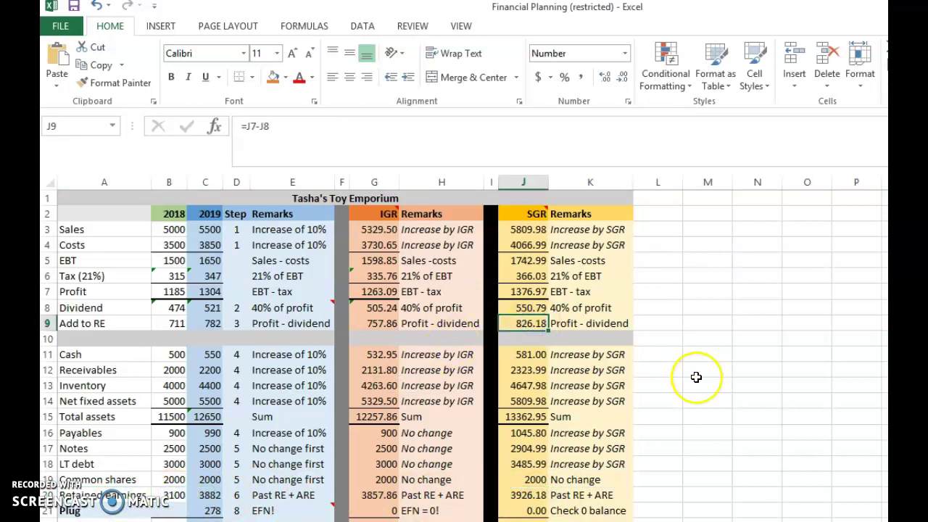
pyautogui.click(526, 493)
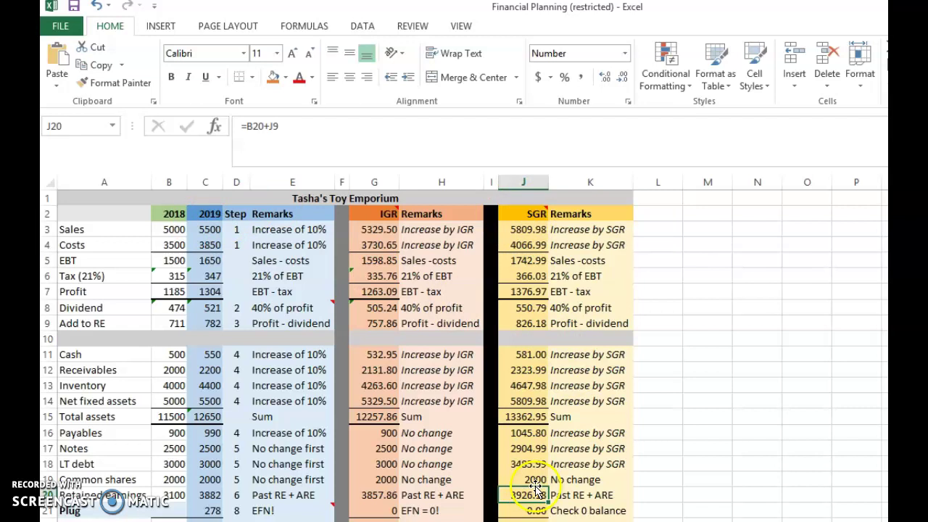
pyautogui.moveTo(518, 433); pyautogui.dragTo(519, 496)
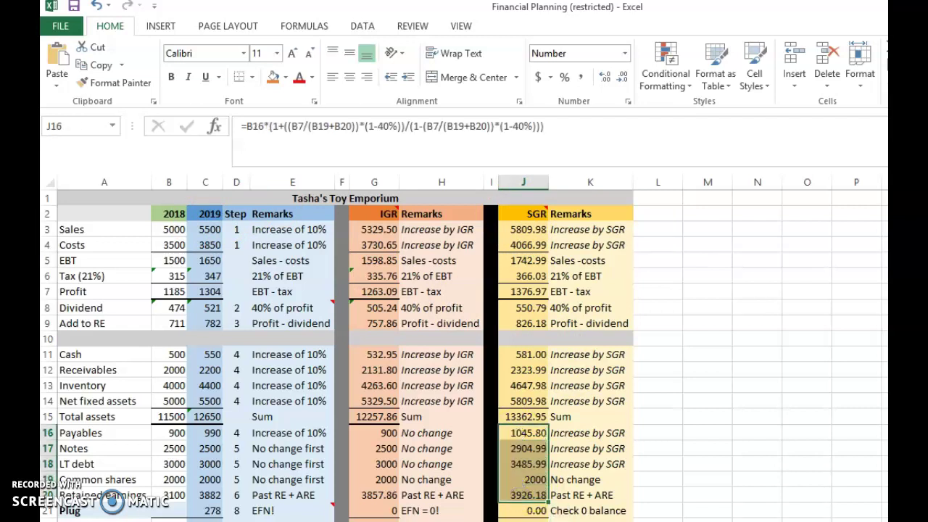
pyautogui.scroll(-1, 551, 513)
pyautogui.click(533, 510)
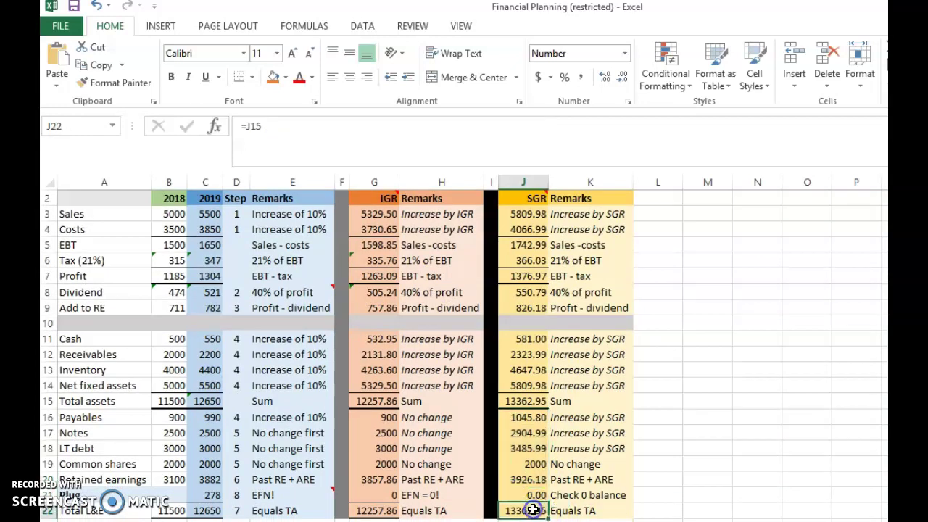
pyautogui.click(527, 401)
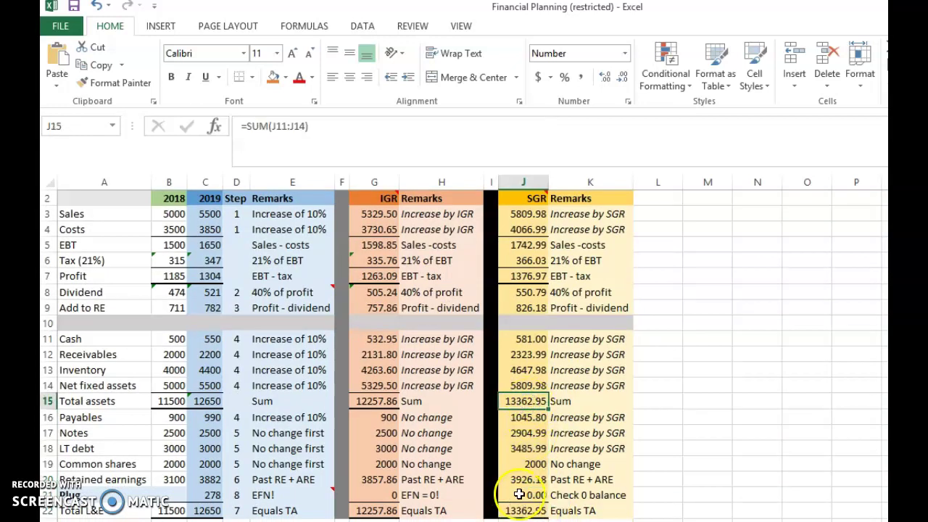
pyautogui.click(528, 494)
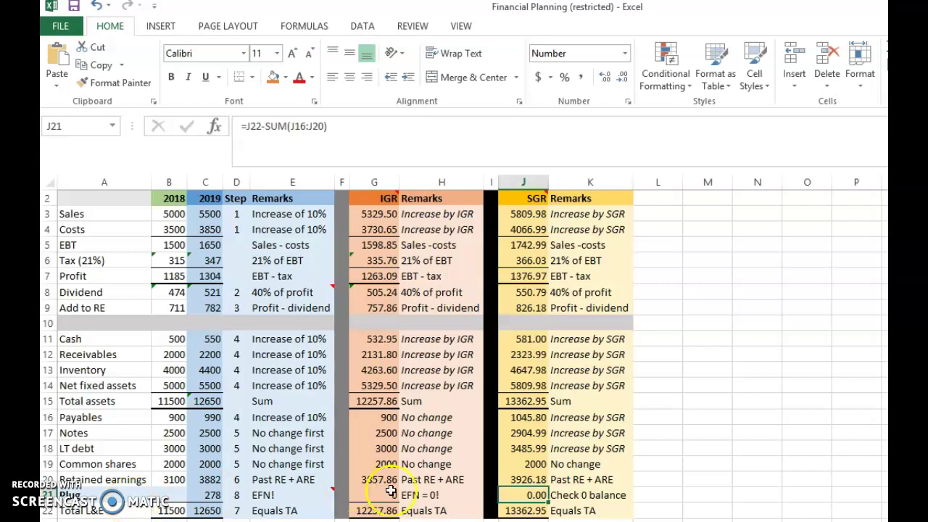
pyautogui.click(86, 496)
pyautogui.click(530, 495)
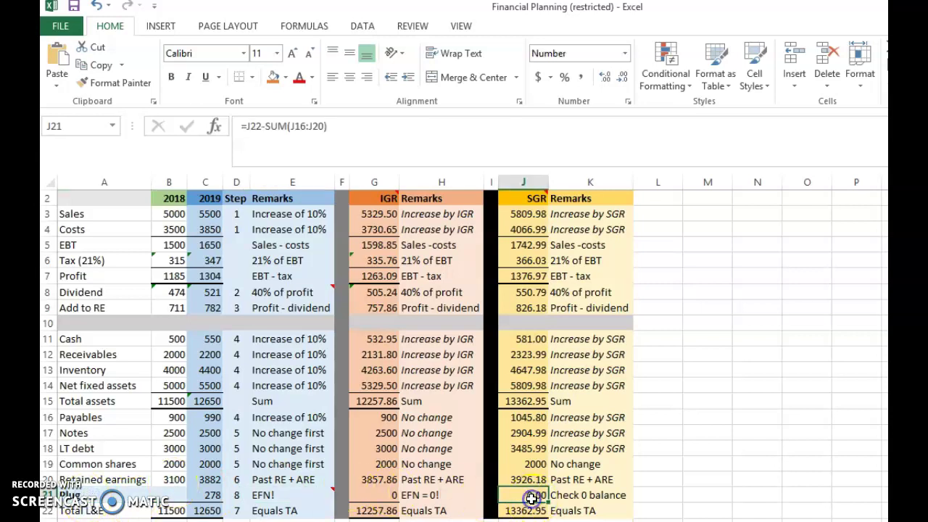
pyautogui.click(573, 495)
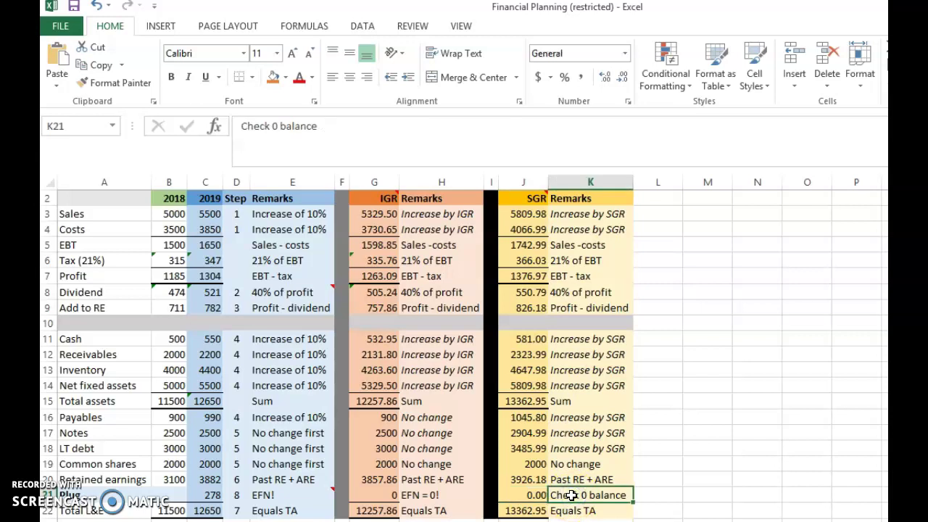
pyautogui.click(522, 494)
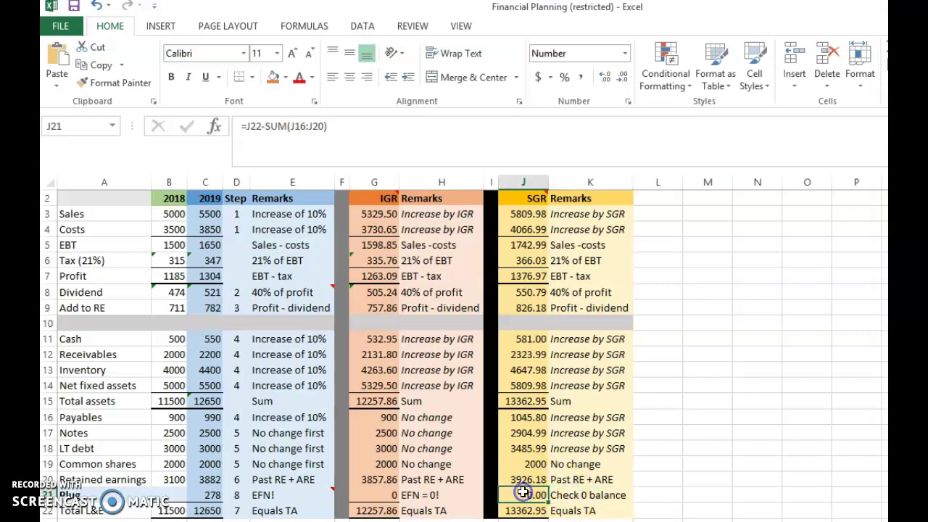
pyautogui.click(580, 496)
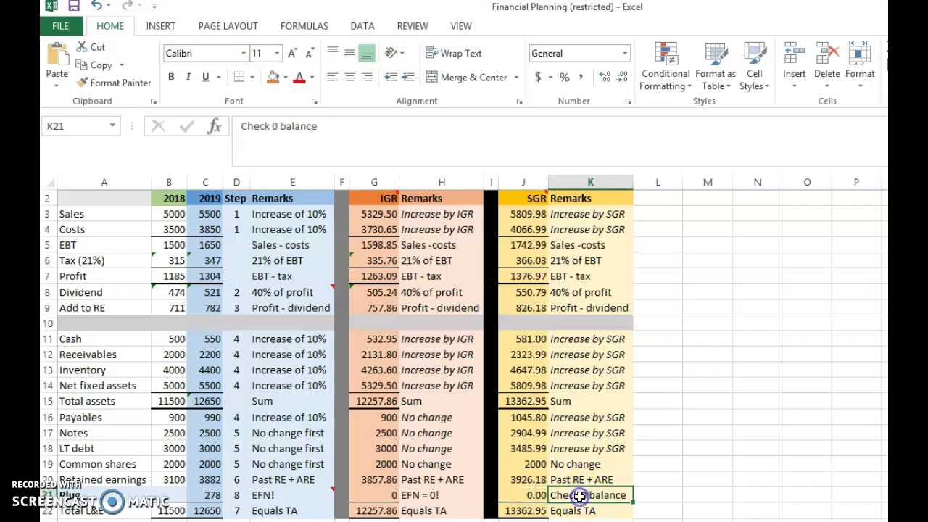
pyautogui.click(527, 199)
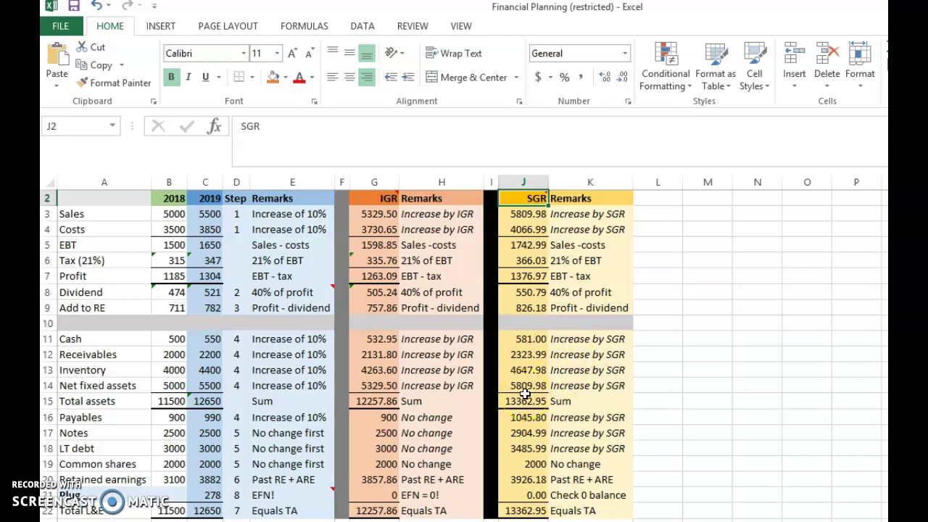
pyautogui.click(527, 308)
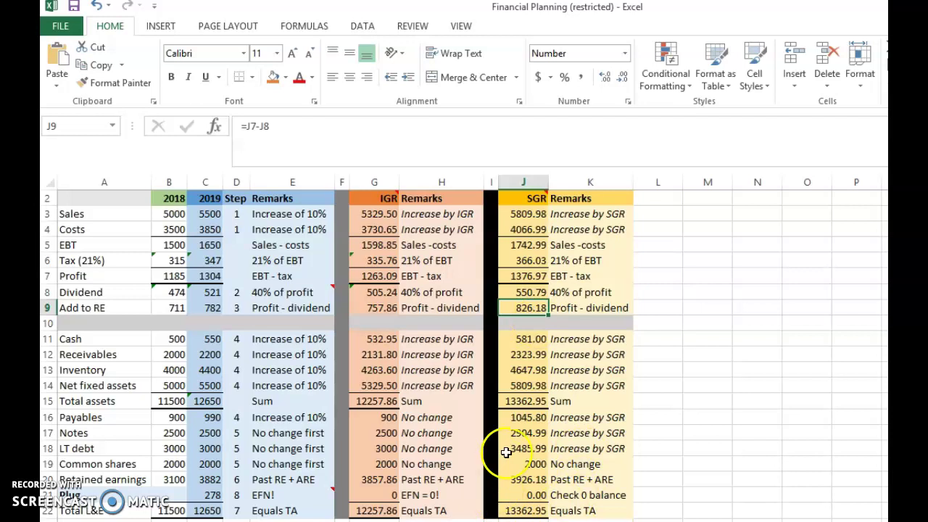
pyautogui.click(514, 416)
pyautogui.press('Down')
pyautogui.press('Down')
pyautogui.press('Up')
pyautogui.press('Up')
pyautogui.press('Down')
pyautogui.press('Down')
pyautogui.press('Up')
pyautogui.press('Up')
pyautogui.press('Down')
pyautogui.press('Down')
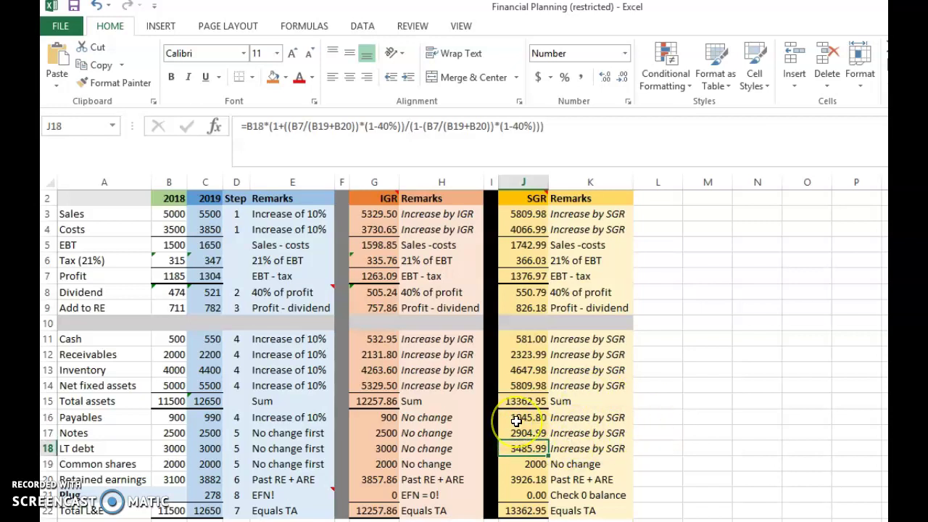
pyautogui.click(537, 466)
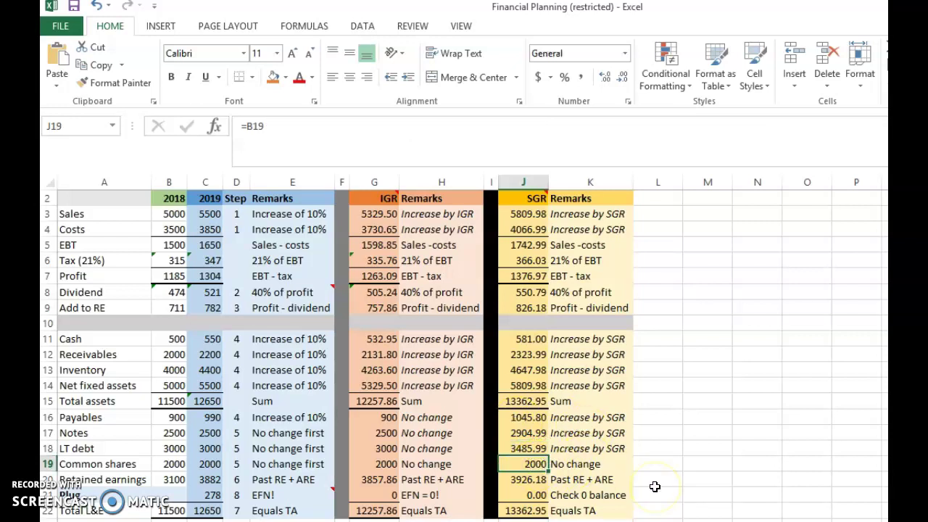